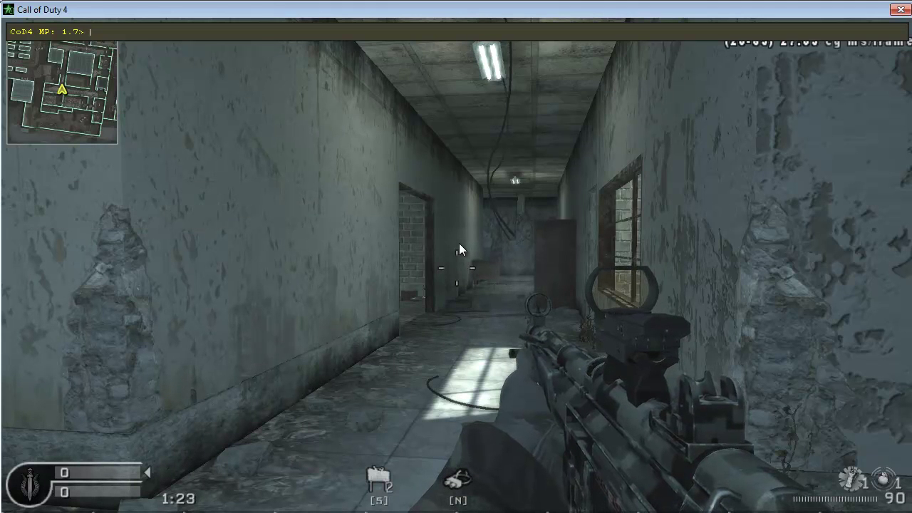
# Step: Type an rcon login command with the password, then erase it back to a bare /rcon
pyautogui.write('/rci')
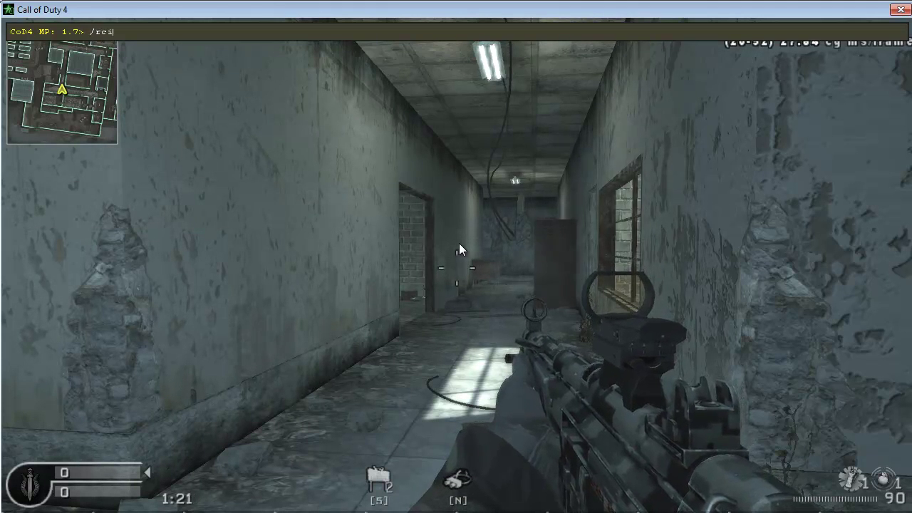
pyautogui.write('on')
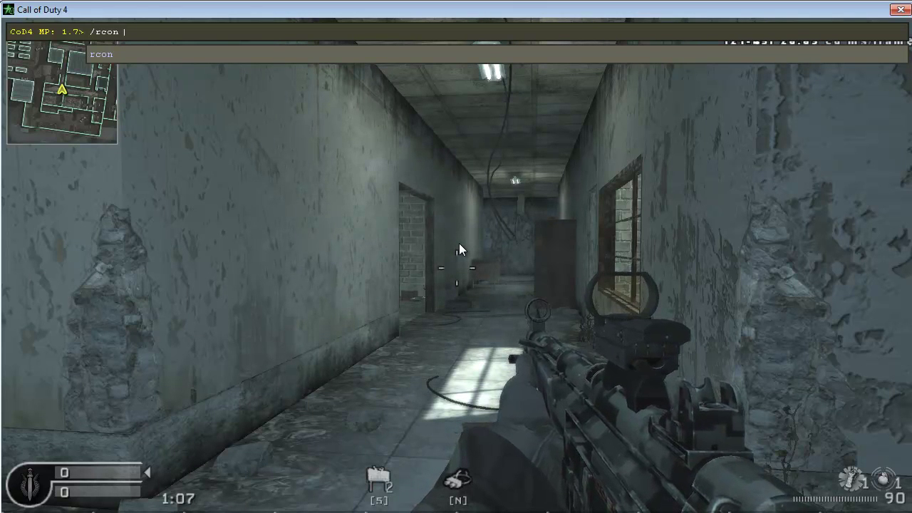
pyautogui.write('login pa')
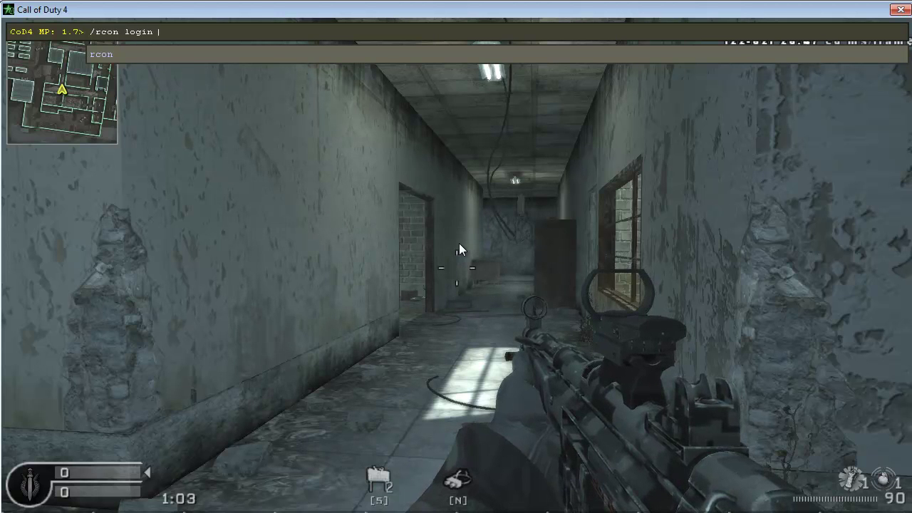
pyautogui.write('sswor')
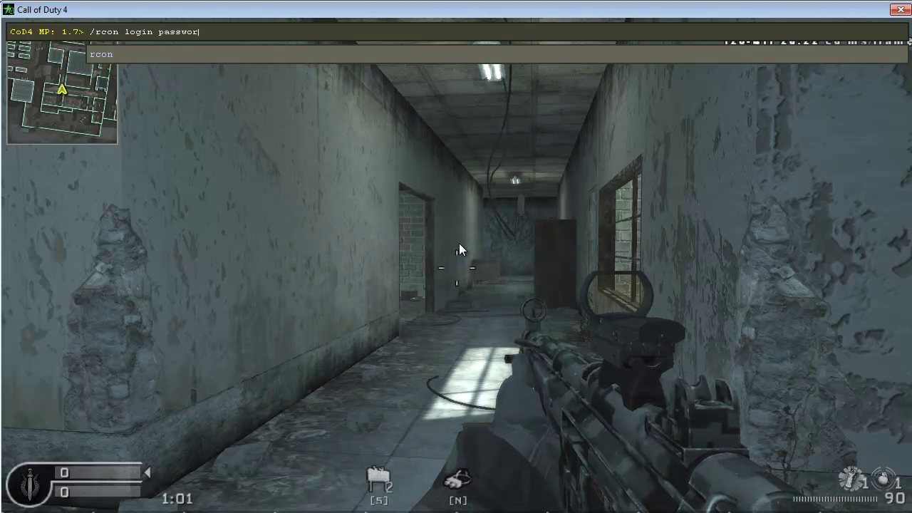
pyautogui.write('d')
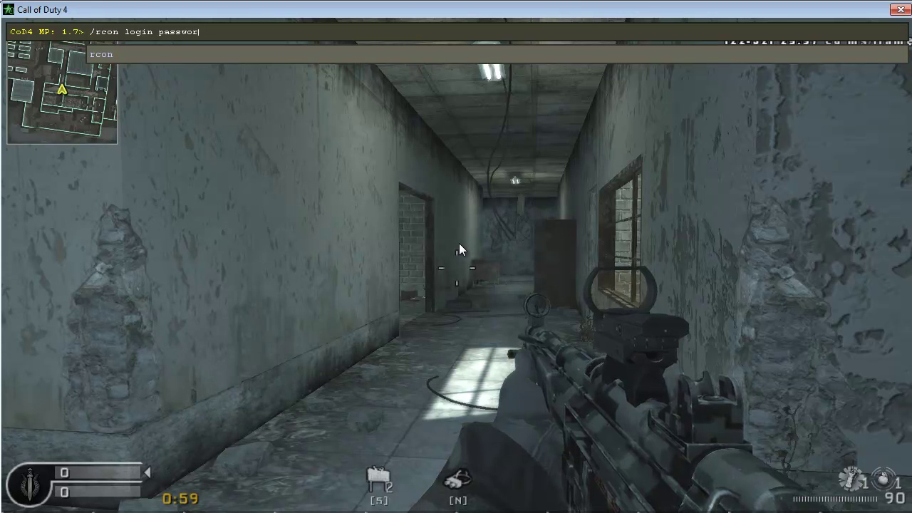
pyautogui.press('BackSpace')
pyautogui.press('BackSpace')
pyautogui.press('BackSpace')
pyautogui.press('BackSpace')
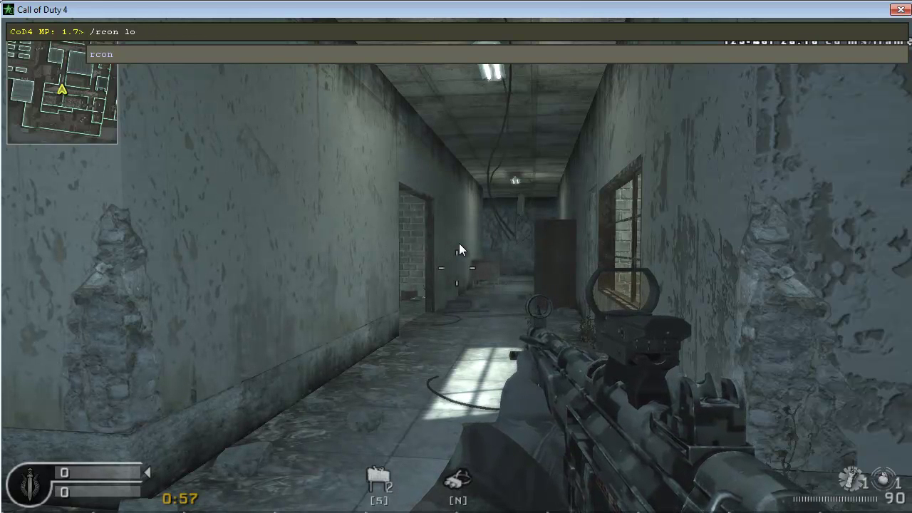
pyautogui.press('BackSpace')
pyautogui.press('BackSpace')
pyautogui.press('BackSpace')
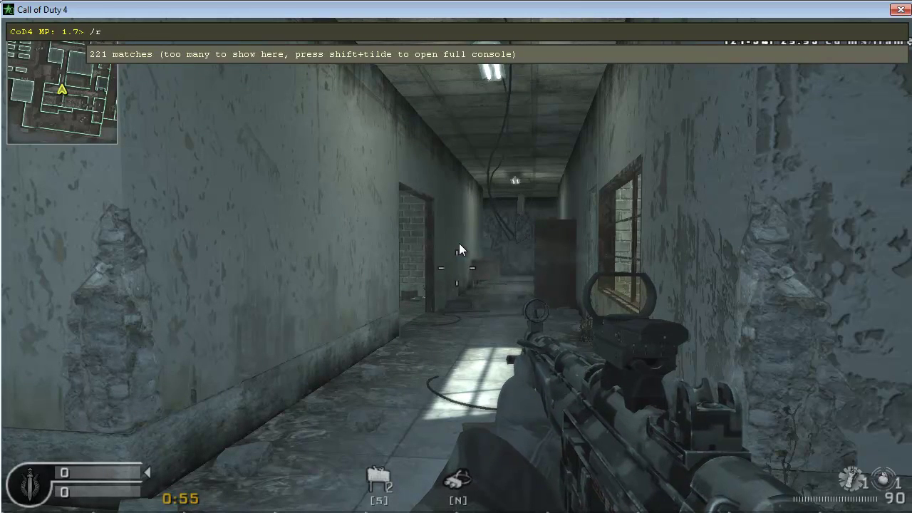
pyautogui.press('BackSpace')
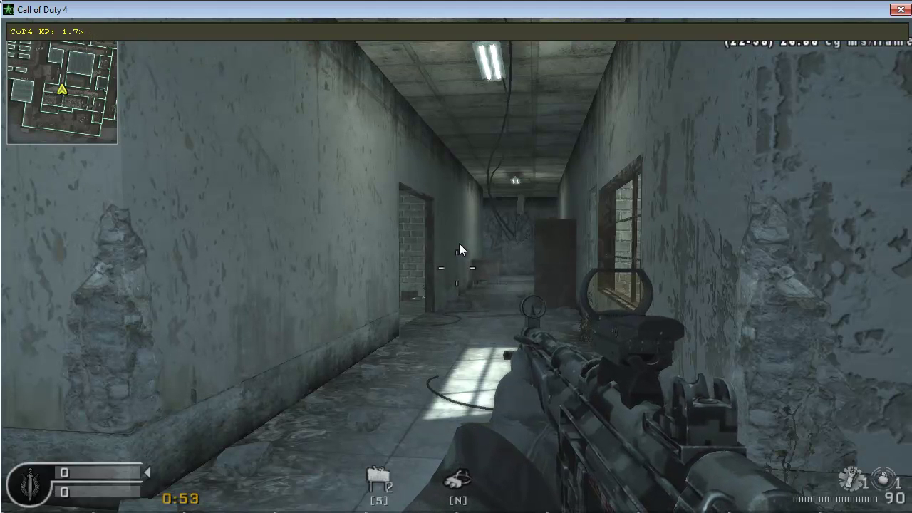
pyautogui.write('rcon')
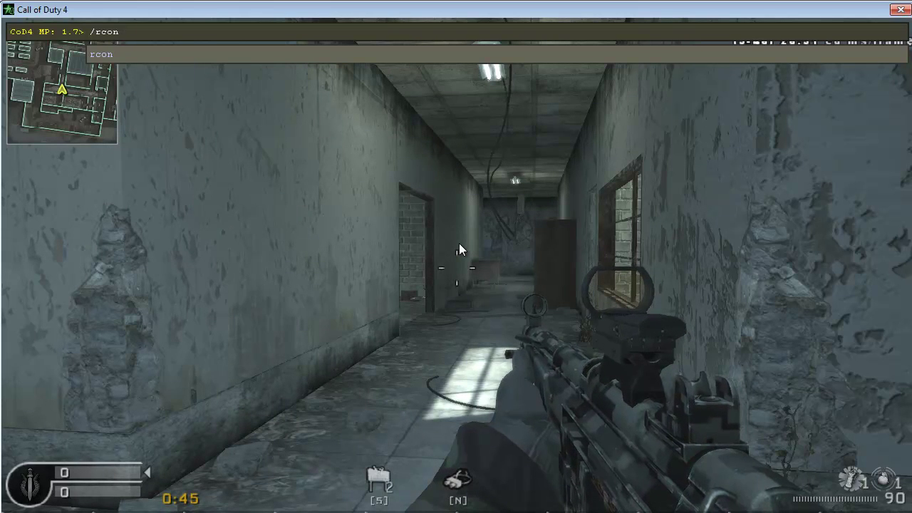
# Step: Send /rcon map_rotate to load mp_ncc_1701, then auto-assign a team and spawn with mpfizzle
pyautogui.write('map')
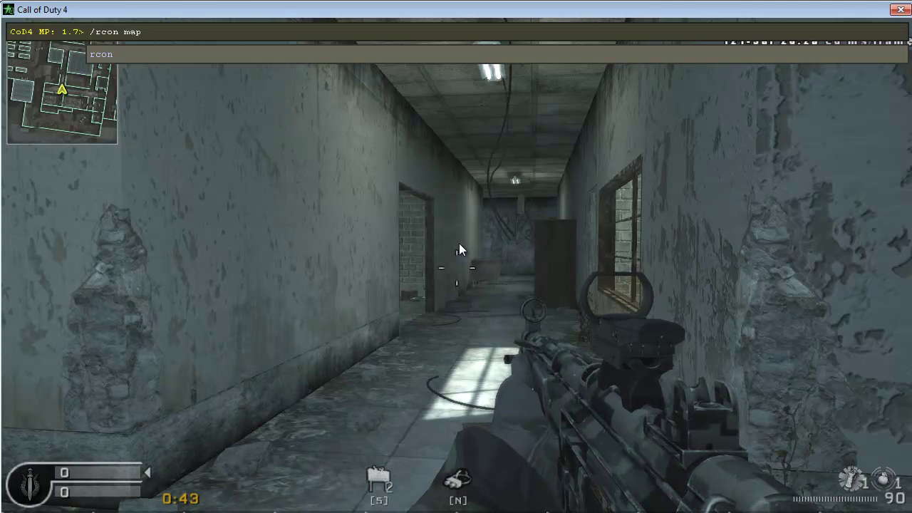
pyautogui.write('_rotate')
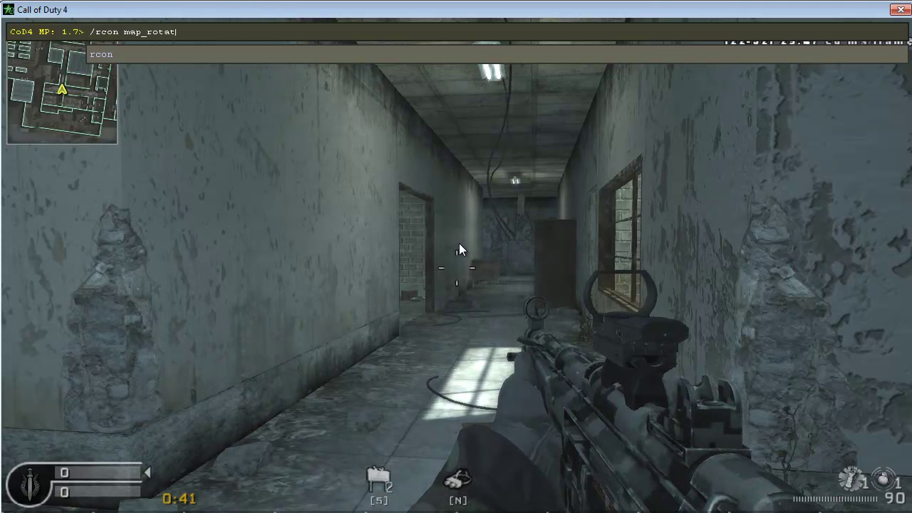
pyautogui.press('Return')
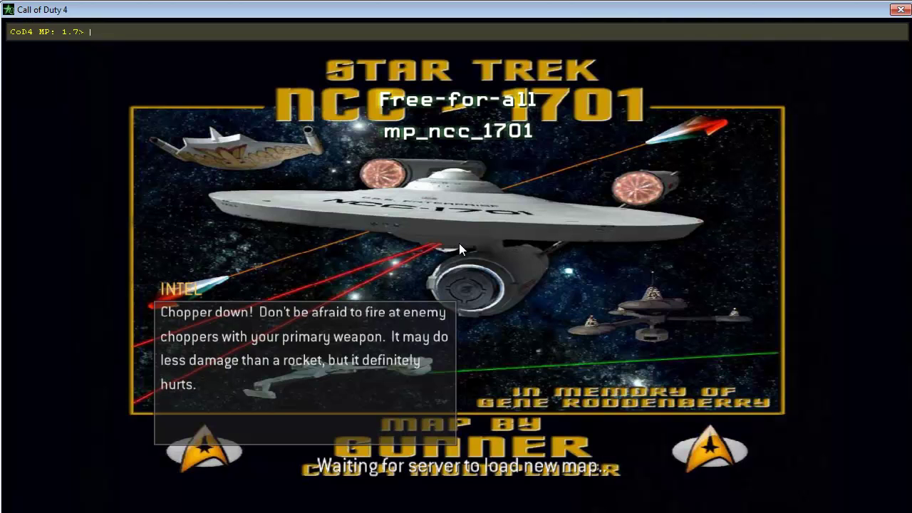
pyautogui.press('`')
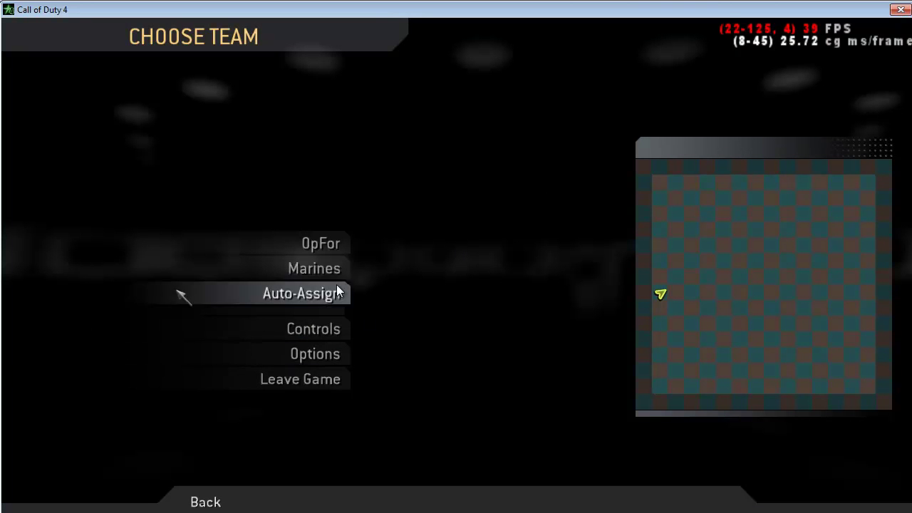
pyautogui.click(341, 303)
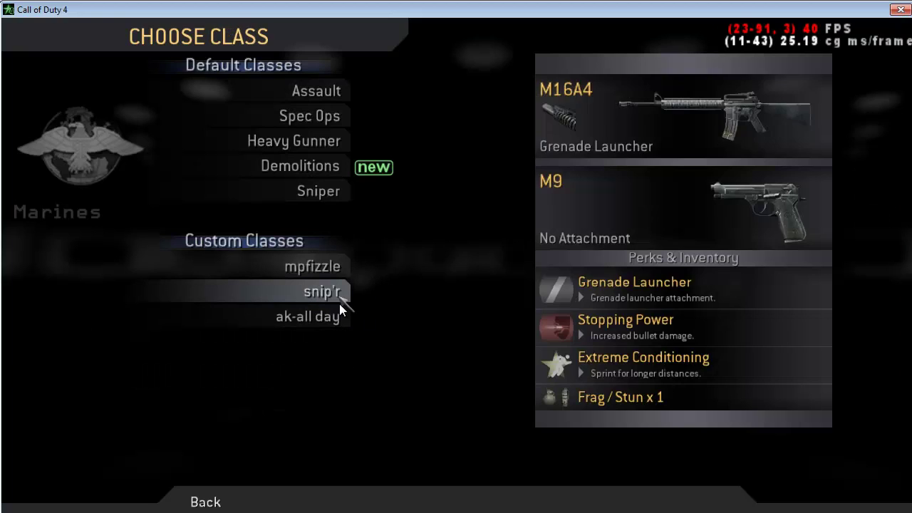
pyautogui.click(324, 263)
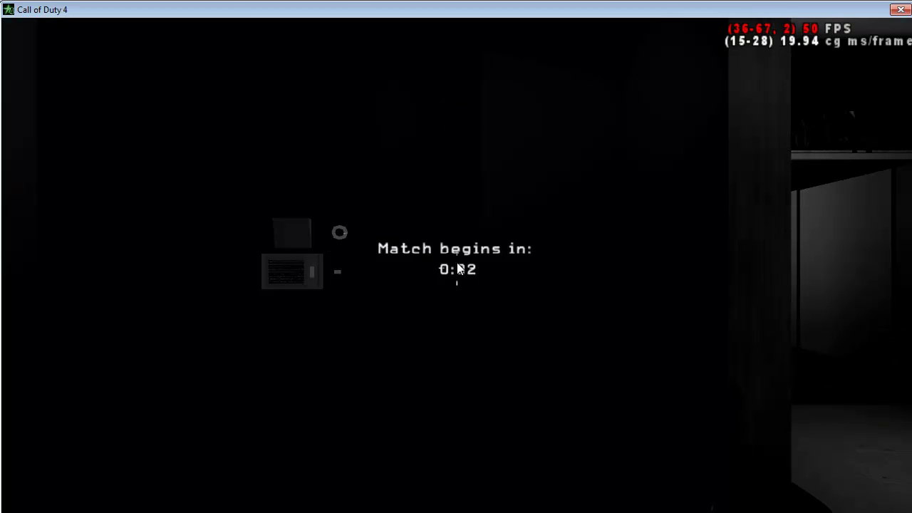
# Step: Send /rcon g_gametype war after checking the scoreboard, then expand the full console log
pyautogui.press('`')
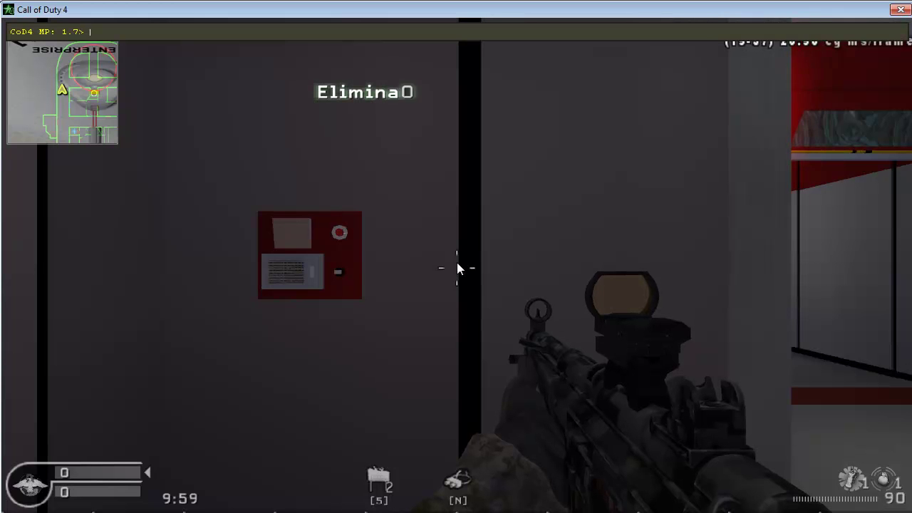
pyautogui.write('/')
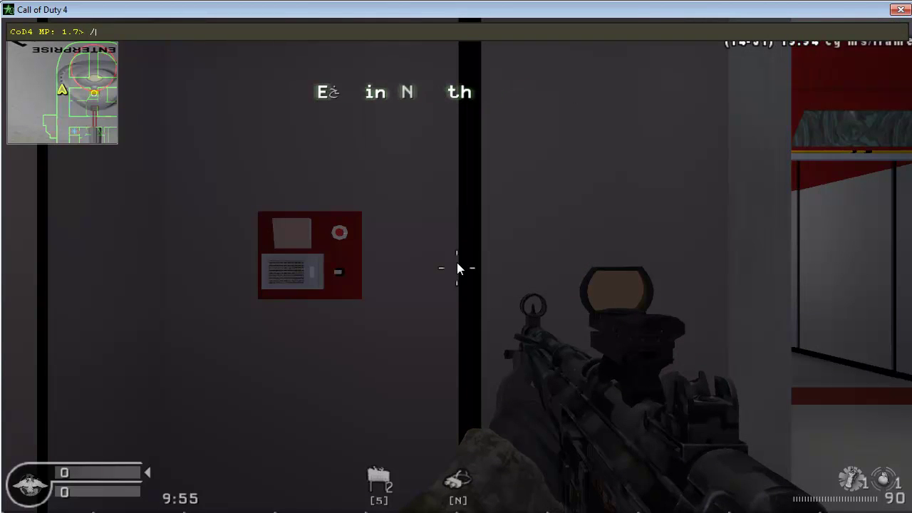
pyautogui.write('rcon g')
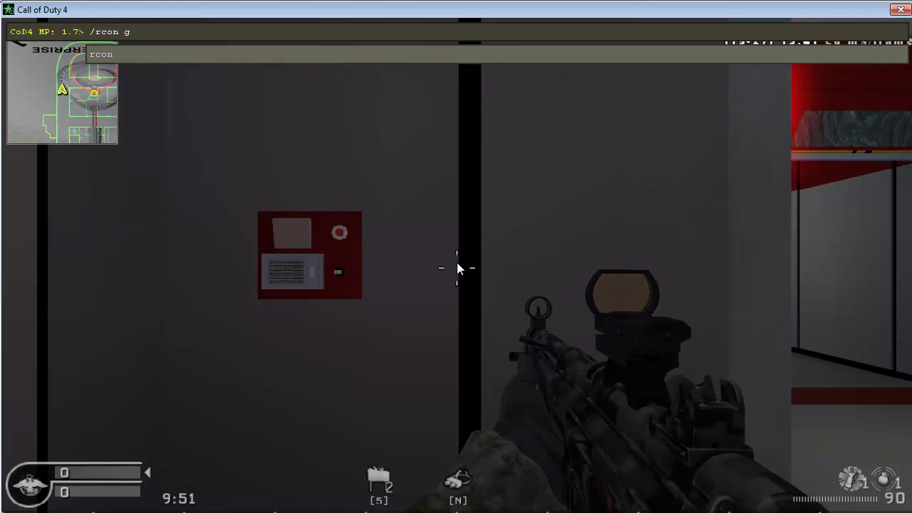
pyautogui.write('_gametype')
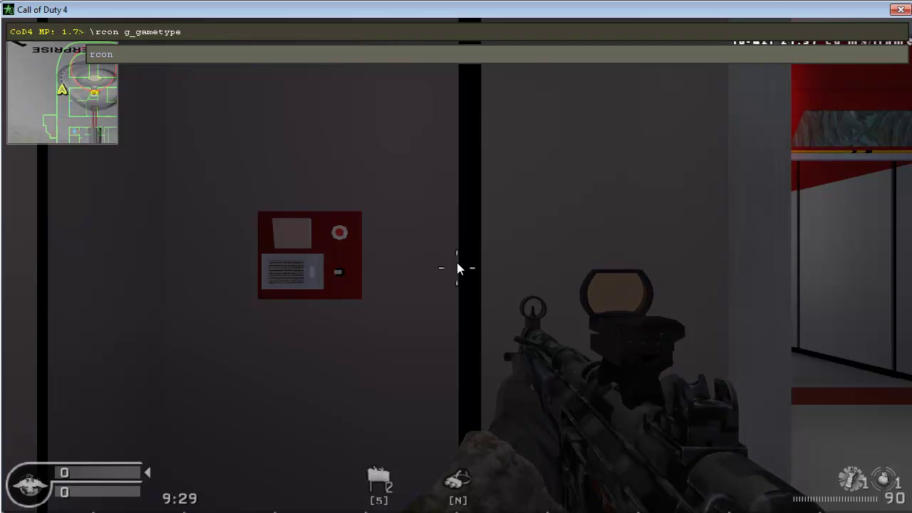
pyautogui.press('`')
pyautogui.press('Tab')
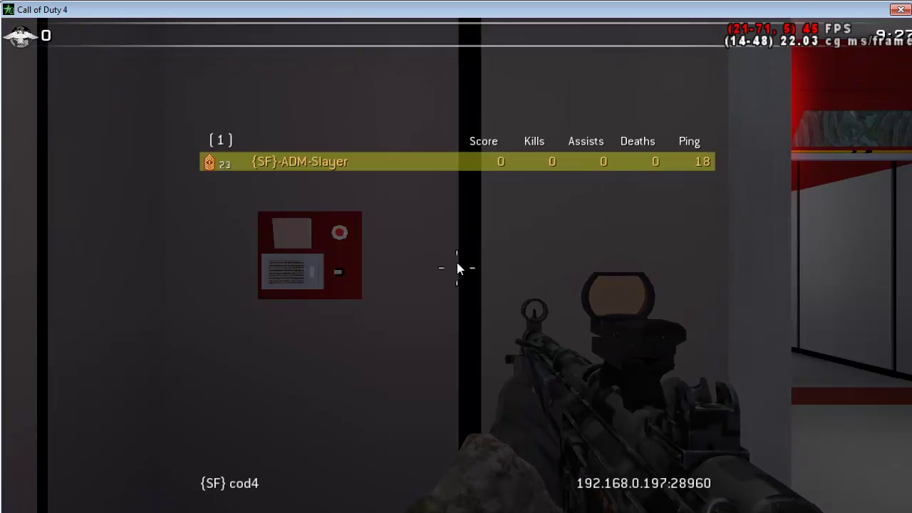
pyautogui.press('`')
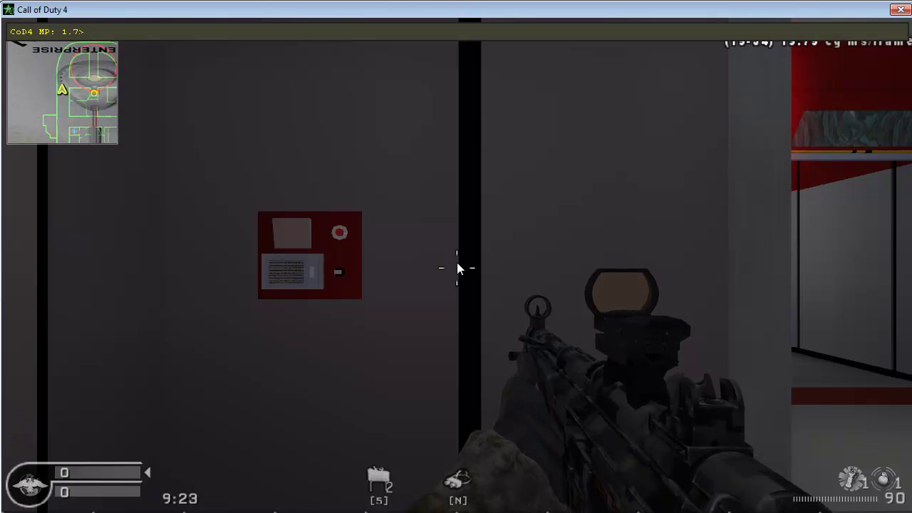
pyautogui.write('/rcon')
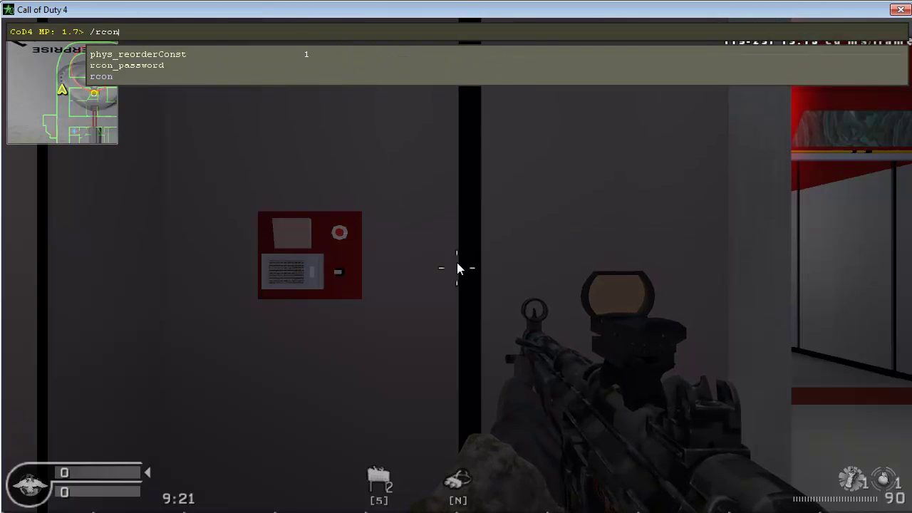
pyautogui.write(' g_gam')
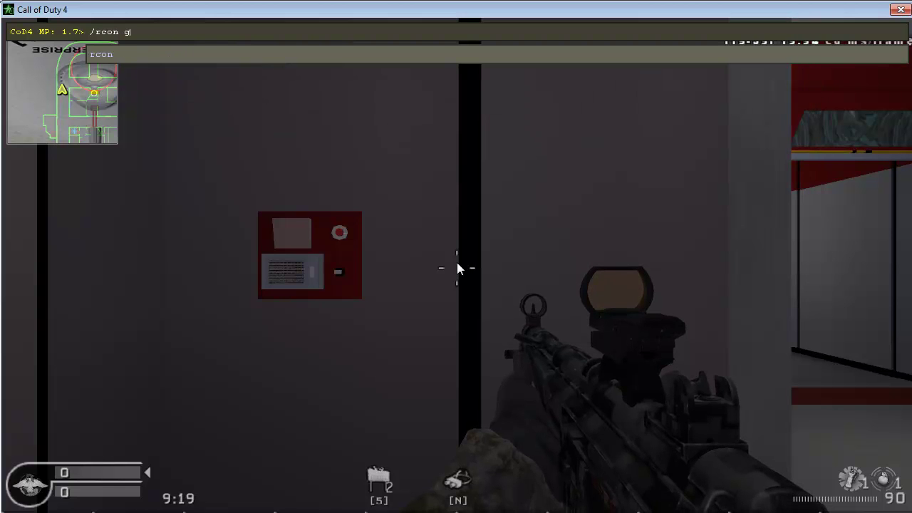
pyautogui.write('etype ')
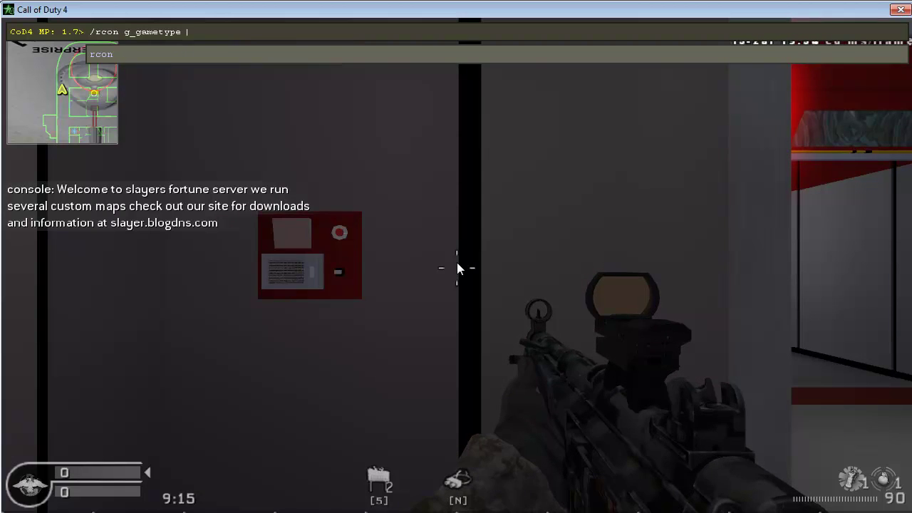
pyautogui.write('war')
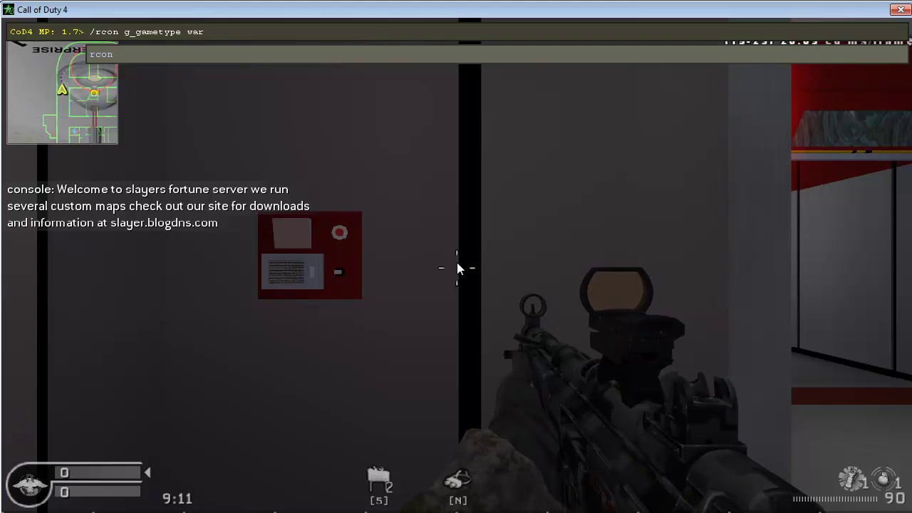
pyautogui.press('Return')
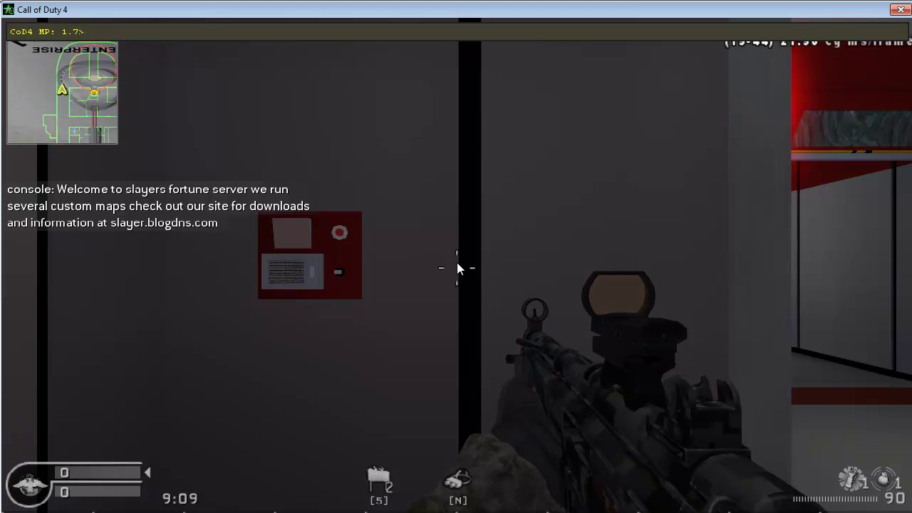
pyautogui.hotkey('shift', '`')
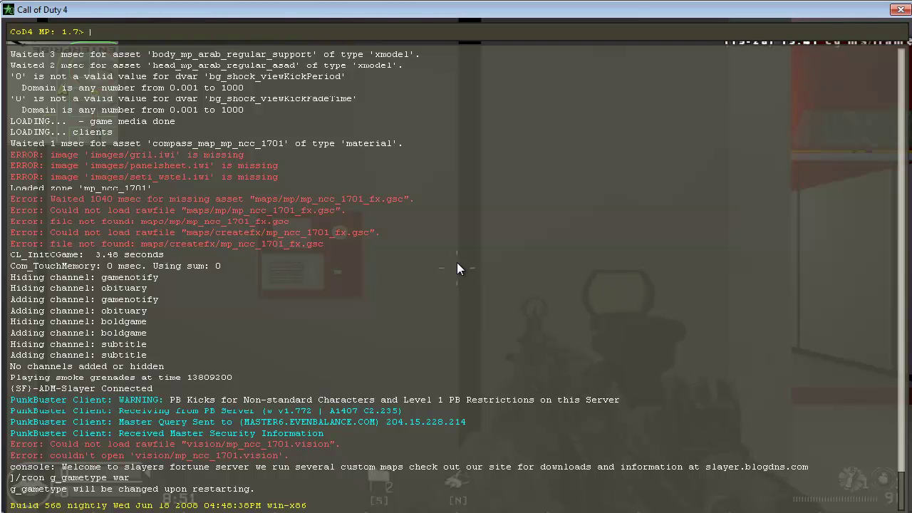
# Step: Send /rcon map_restart to reload mp_ncc_1701 as Team Deathmatch and close the console
pyautogui.write('/rcon')
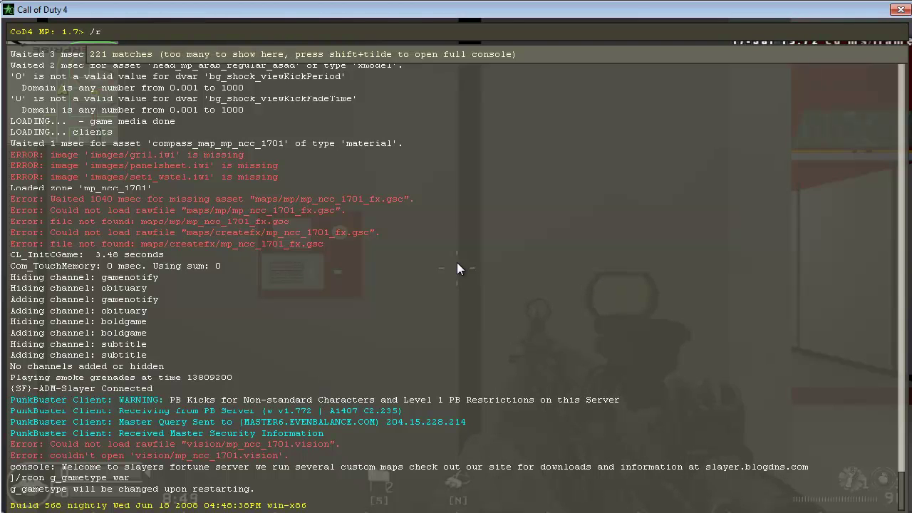
pyautogui.write(' ma')
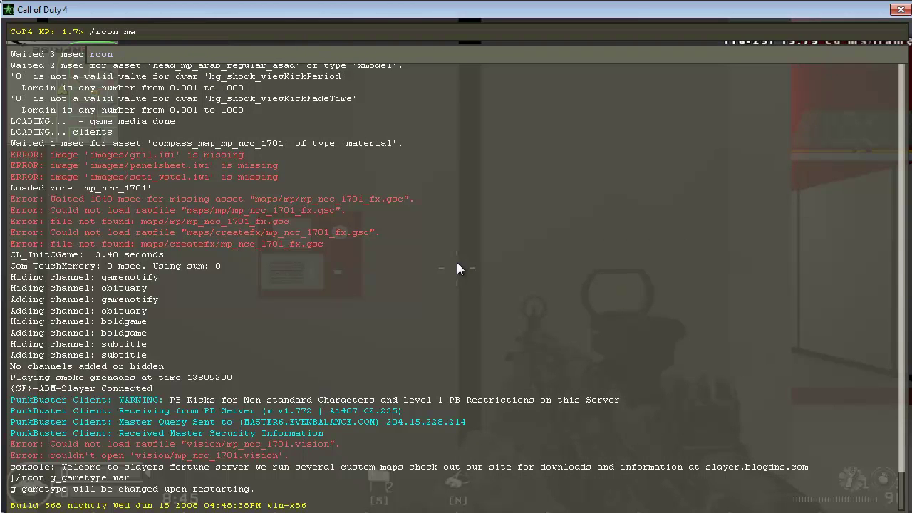
pyautogui.write('p_restart')
pyautogui.press('Return')
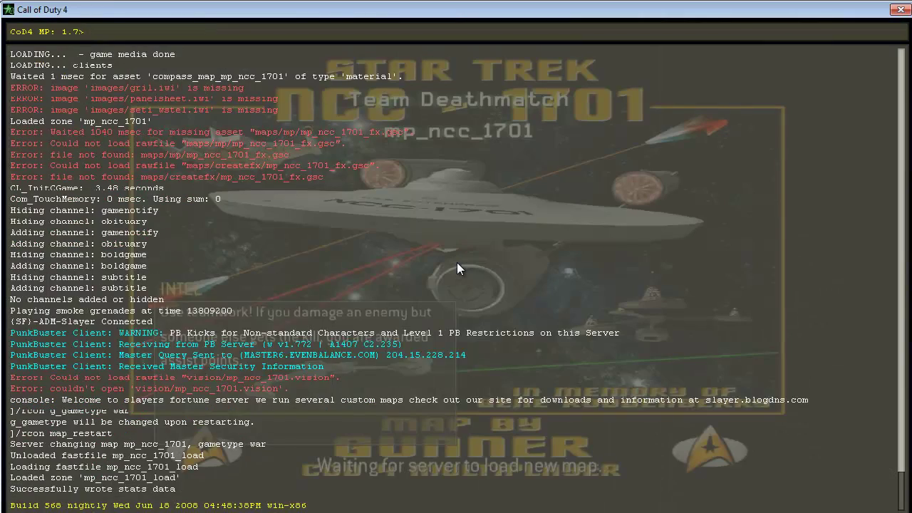
pyautogui.press('`')
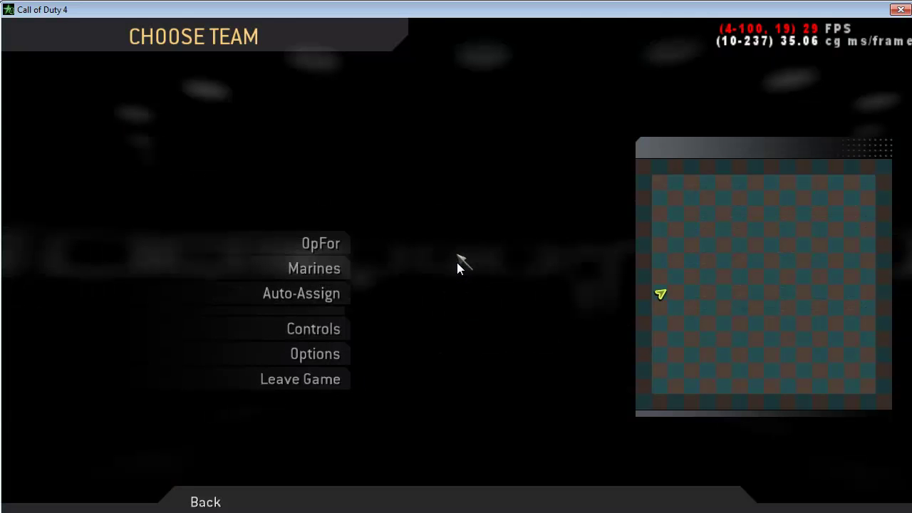
# Step: Auto-assign a team, spawn with the mpfizzle class, and reopen the console
pyautogui.click(257, 292)
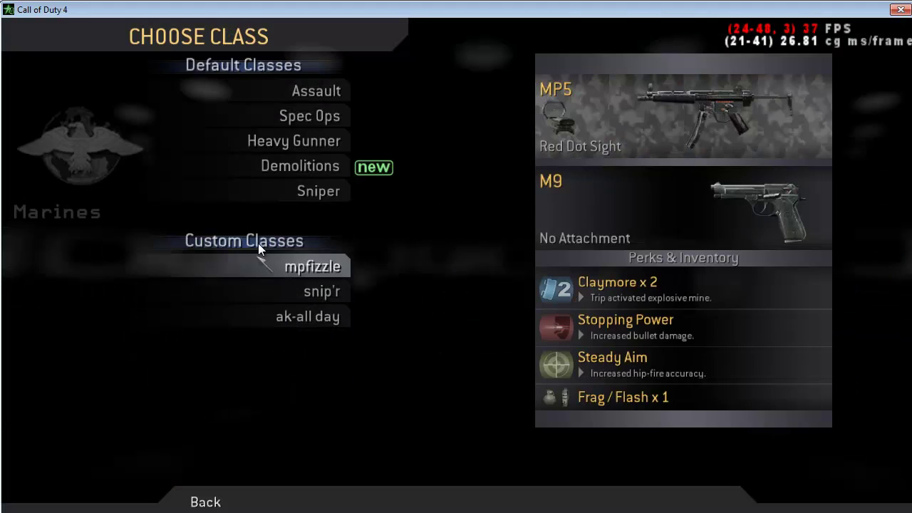
pyautogui.click(262, 262)
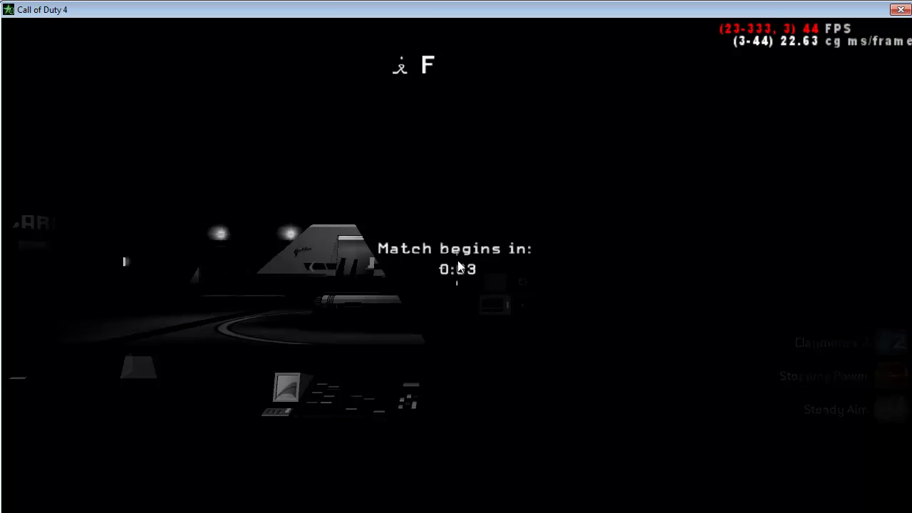
pyautogui.press('`')
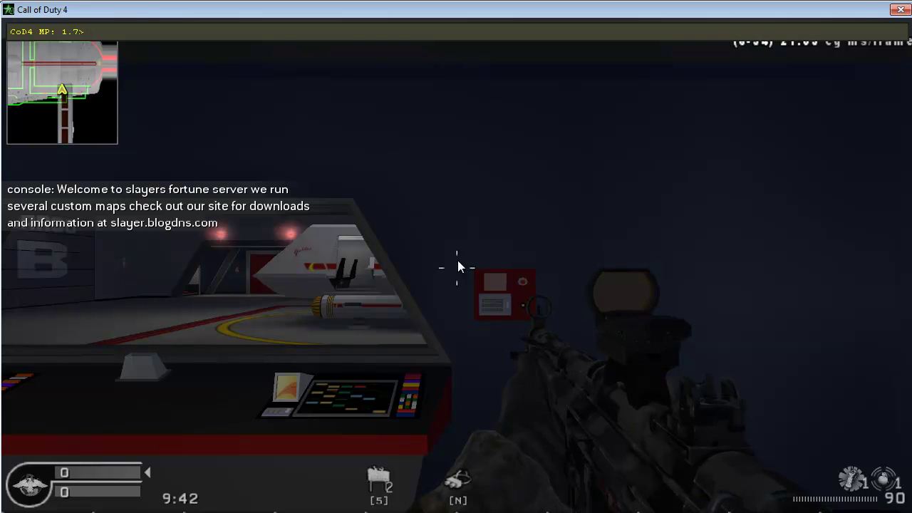
# Step: Query /rcon g_gravity, which reports 800, and expand the console log
pyautogui.write('/rcon')
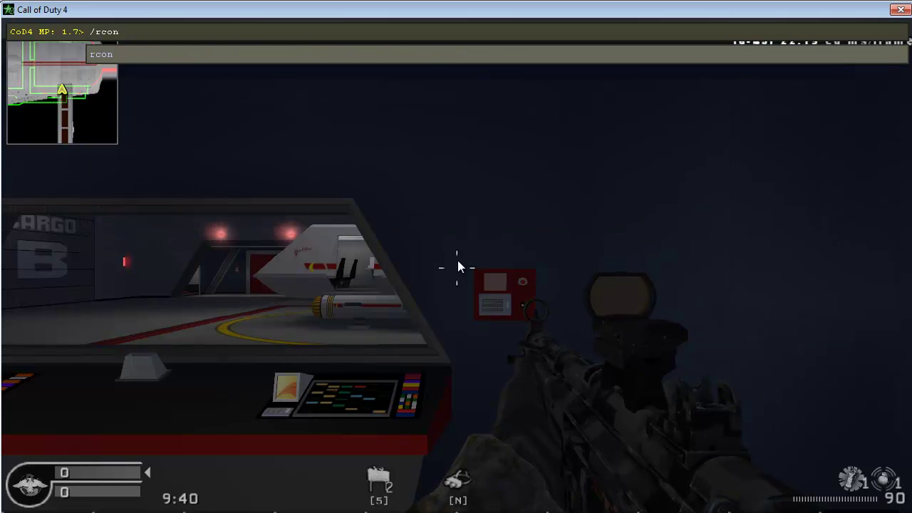
pyautogui.write(' lo')
pyautogui.press('BackSpace')
pyautogui.press('BackSpace')
pyautogui.press('BackSpace')
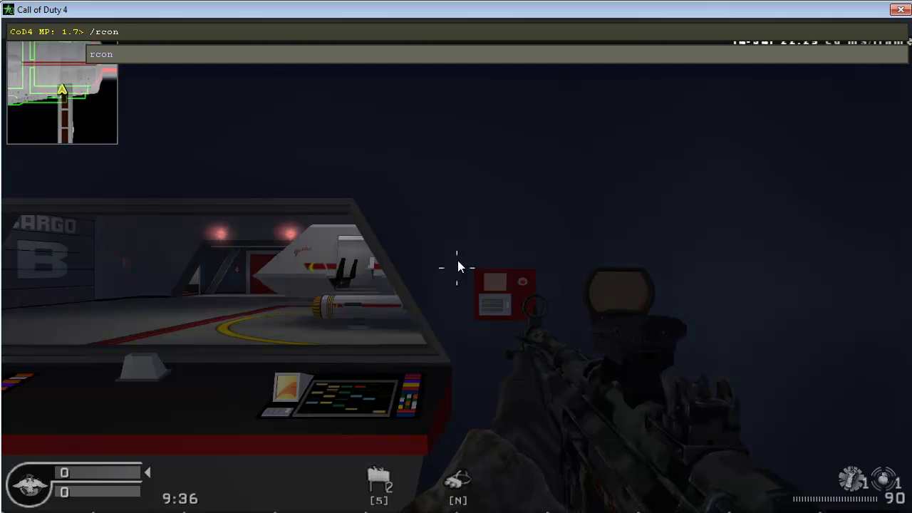
pyautogui.write('g_grav')
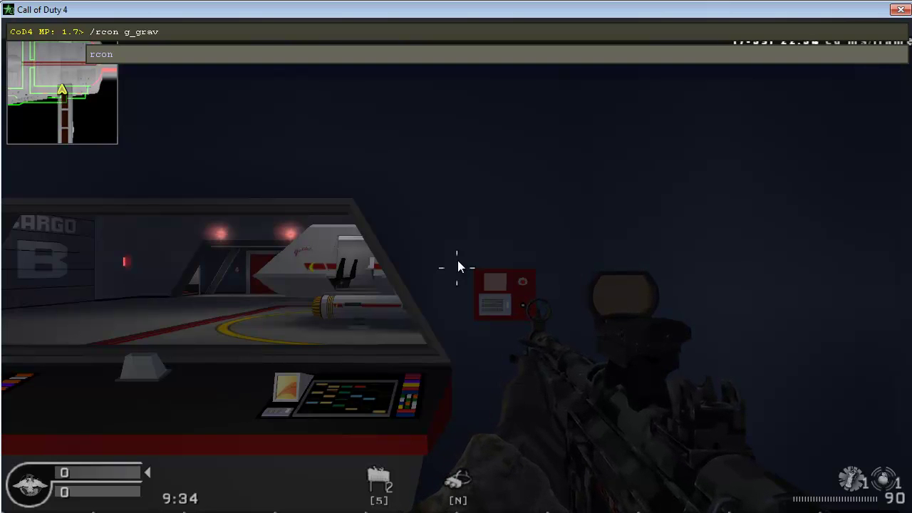
pyautogui.write('ity')
pyautogui.press('Return')
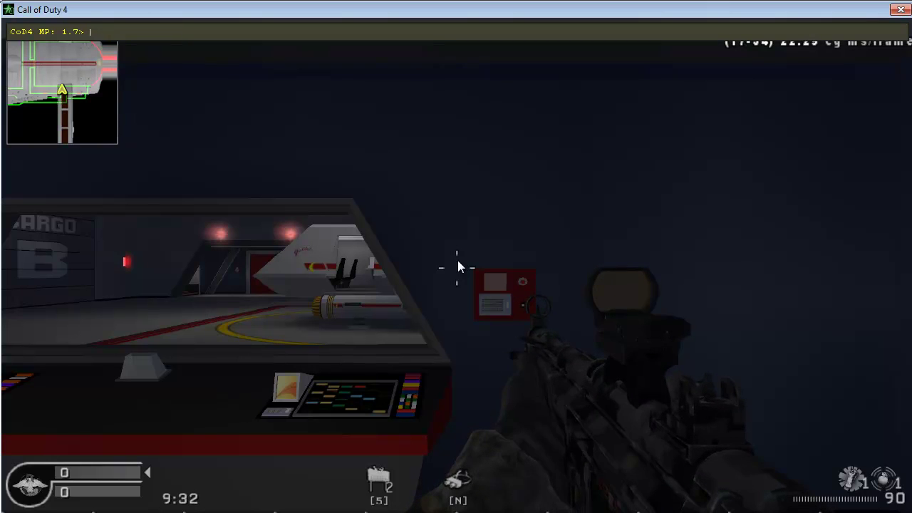
pyautogui.hotkey('shift', '`')
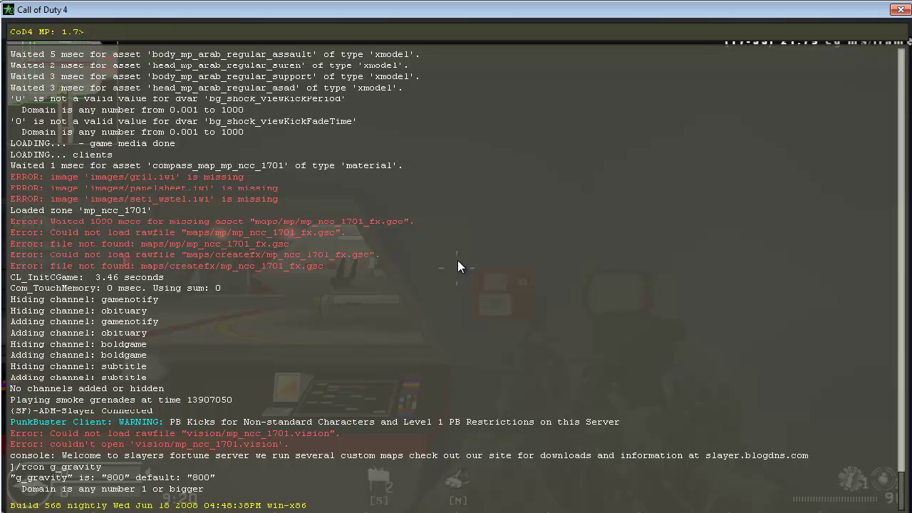
# Step: Query /rcon g_speed, which reports 190 with default 190
pyautogui.write('/rcon')
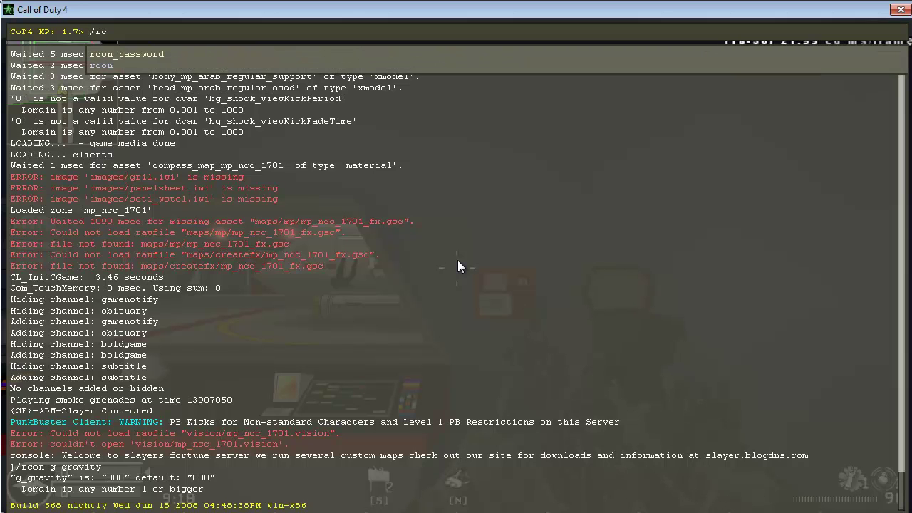
pyautogui.write(' g')
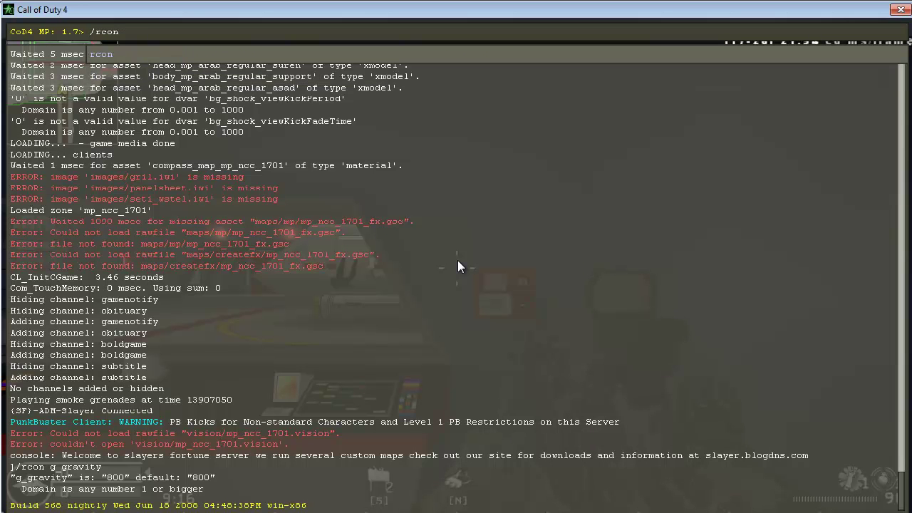
pyautogui.write('_speed')
pyautogui.press('Return')
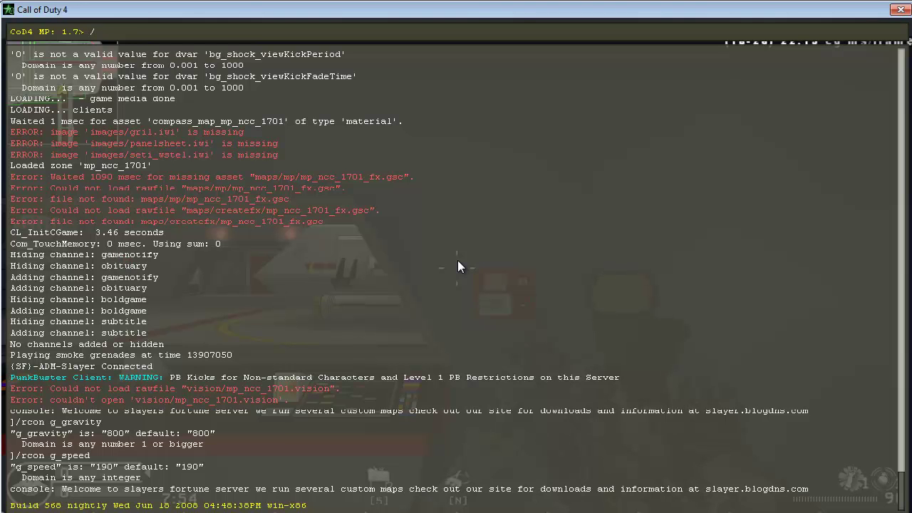
# Step: Send rcon map mp_bog to load Bog as Team Deathmatch
pyautogui.write('rcon')
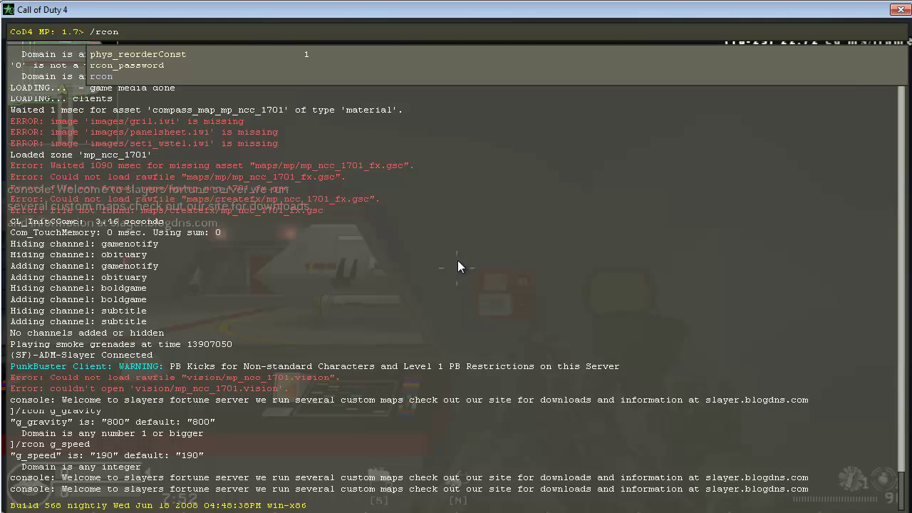
pyautogui.write(' map')
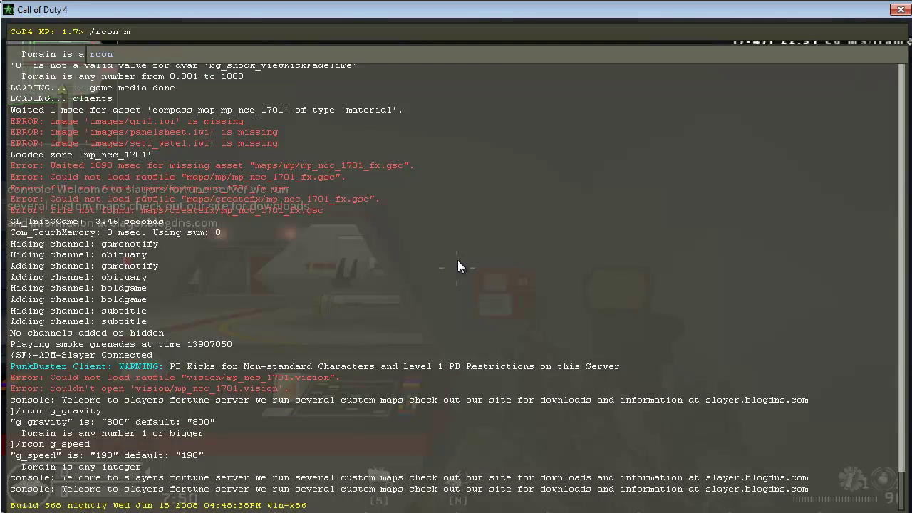
pyautogui.write(' mp_')
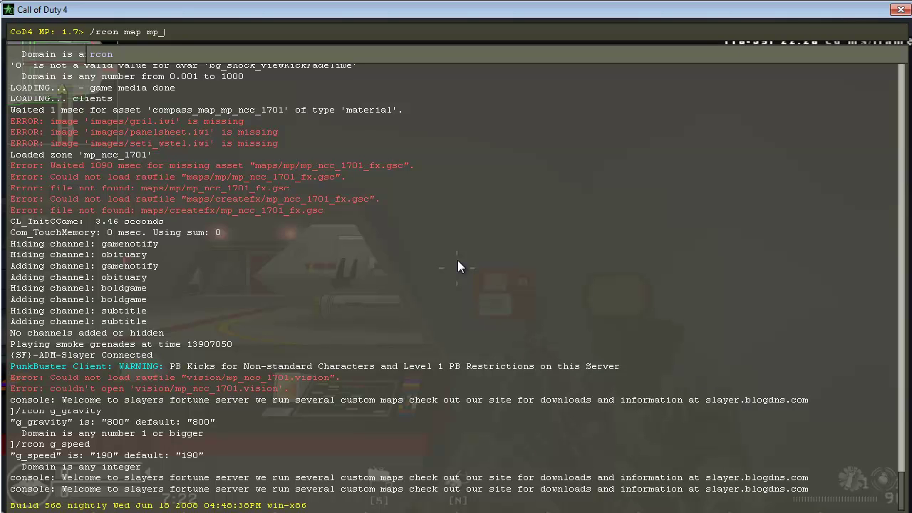
pyautogui.write('bog')
pyautogui.press('Return')
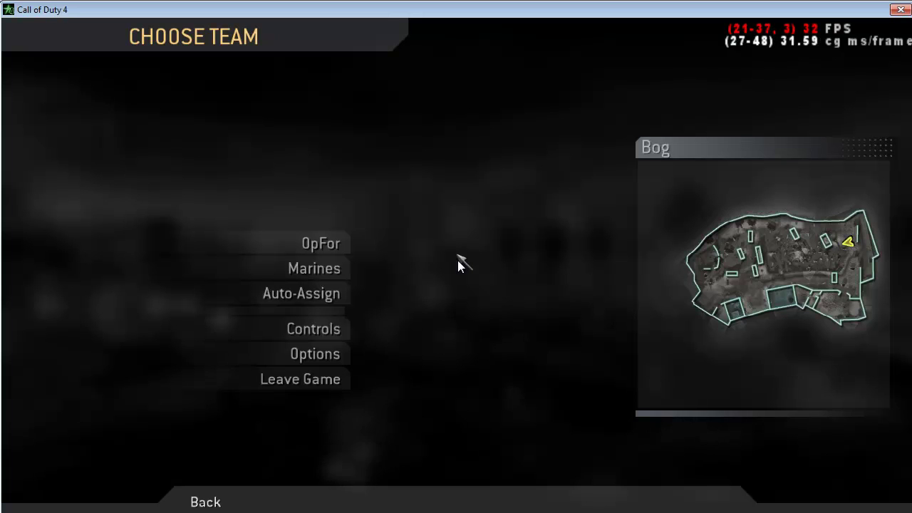
# Step: Auto-assign a team on Bog, landing on OpFor's class selection
pyautogui.click(202, 307)
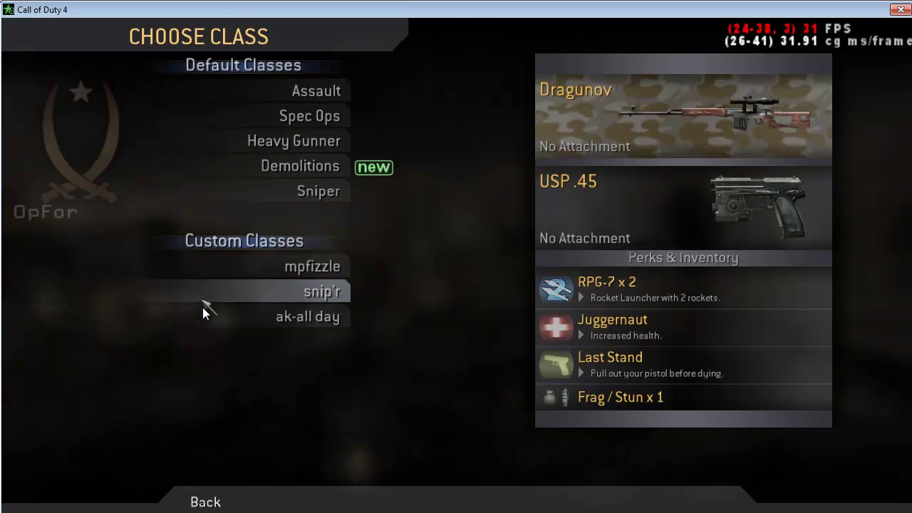